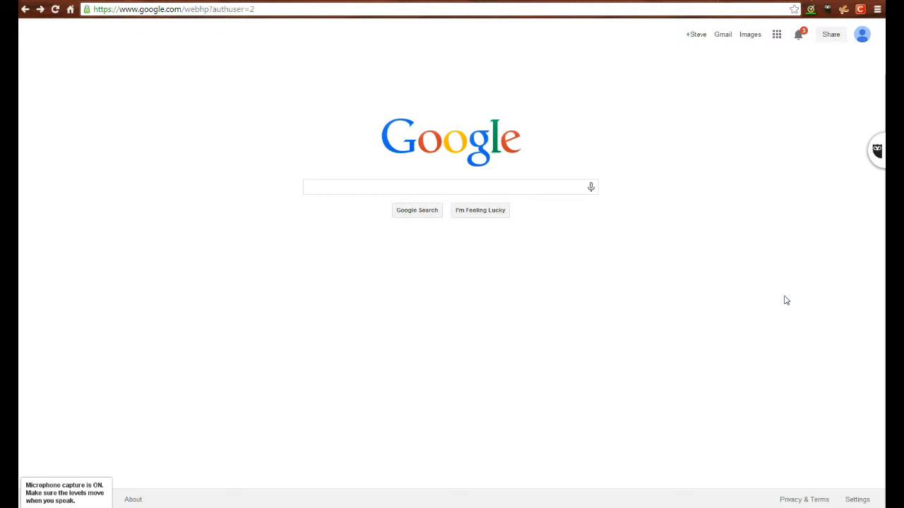
Step: Search Google for "blogger" and open the Blogger site from the results
left_click(361, 189)
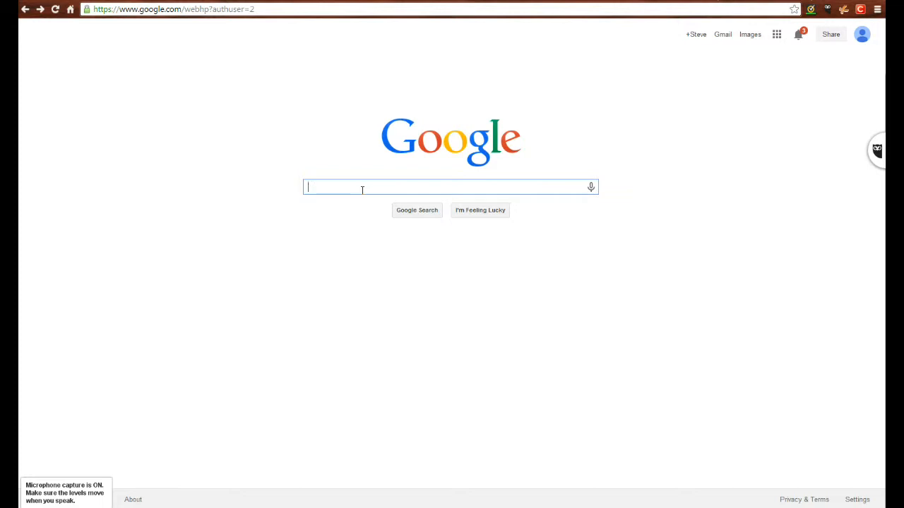
type("b")
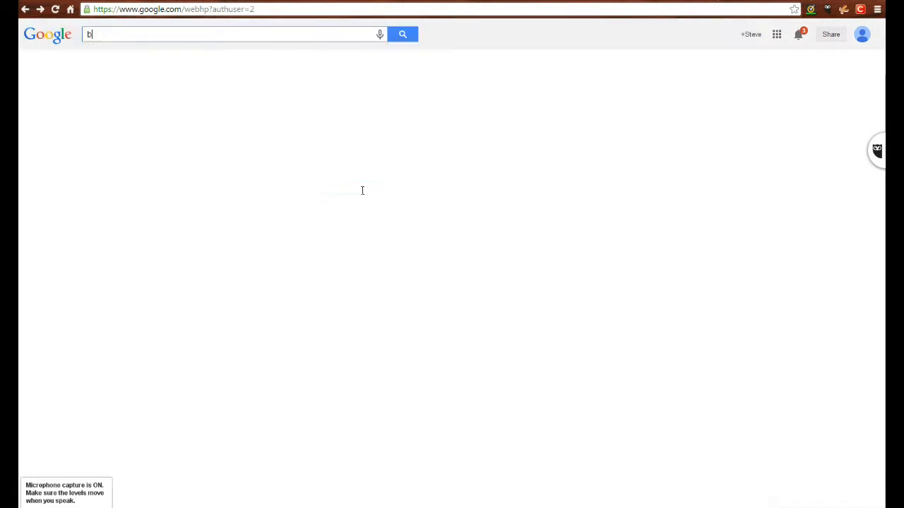
type("logger")
key("Return")
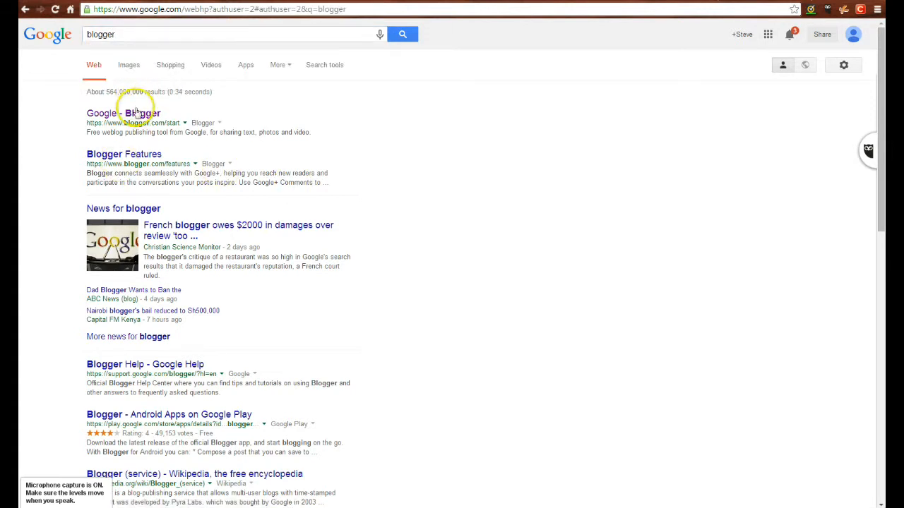
left_click(138, 116)
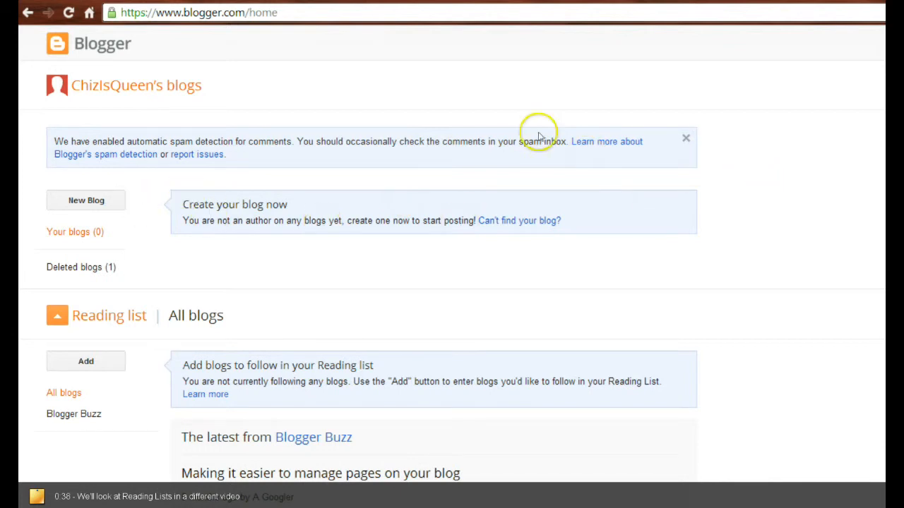
Step: Dismiss the spam detection notice and start a new blog titled "ELA9 Blog" with the address ELA9blog.blogspot.com
left_click(685, 139)
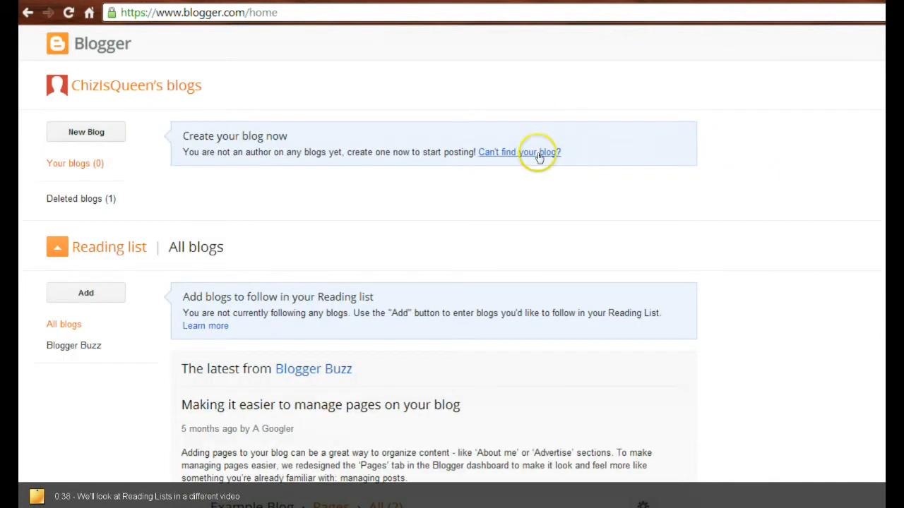
left_click(79, 134)
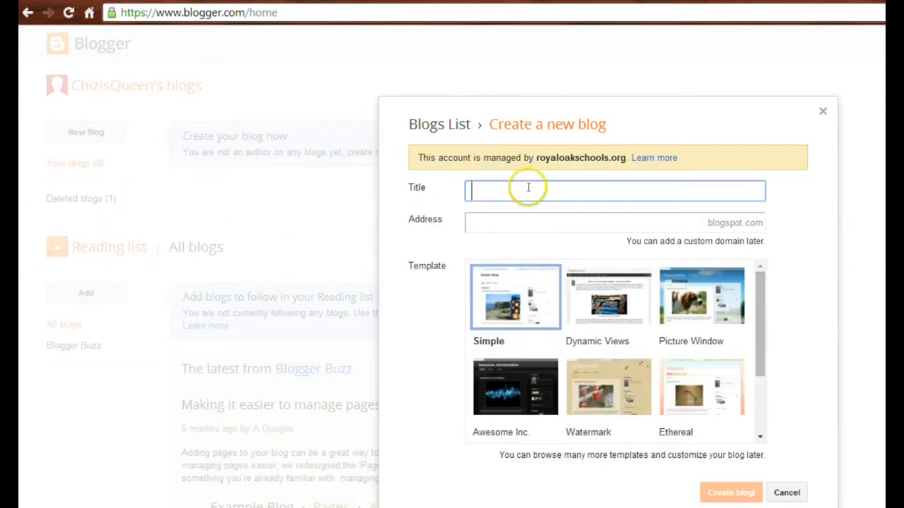
type("ELA9 Blog")
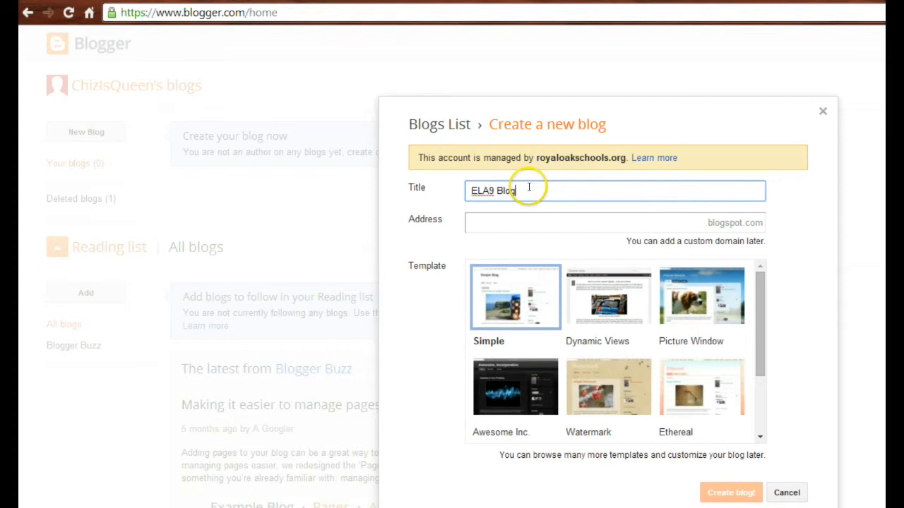
left_click(537, 222)
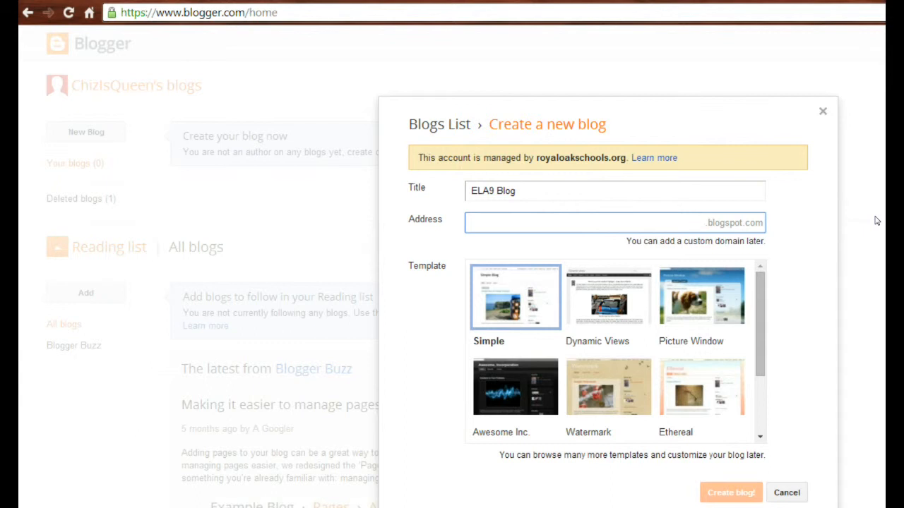
type("ELA9")
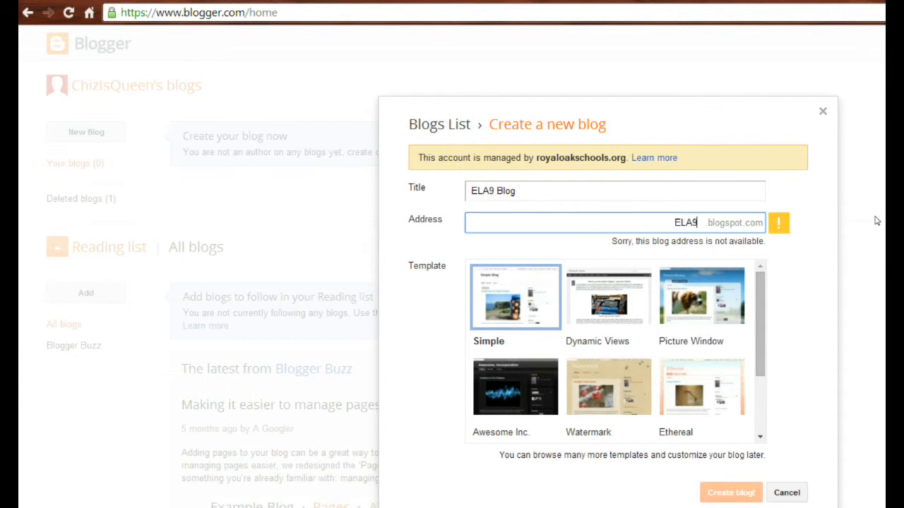
type("blog")
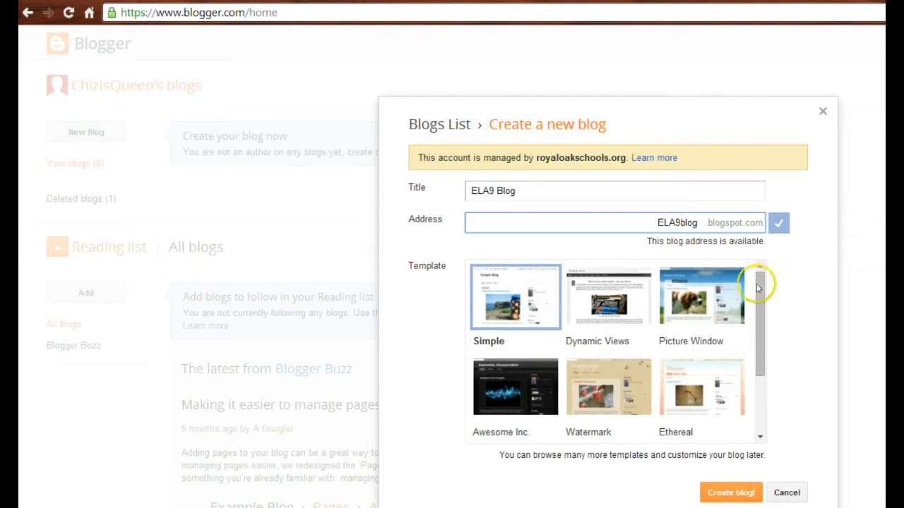
Step: Choose the Picture Window template and create the blog
left_click_drag(760, 315, 775, 303)
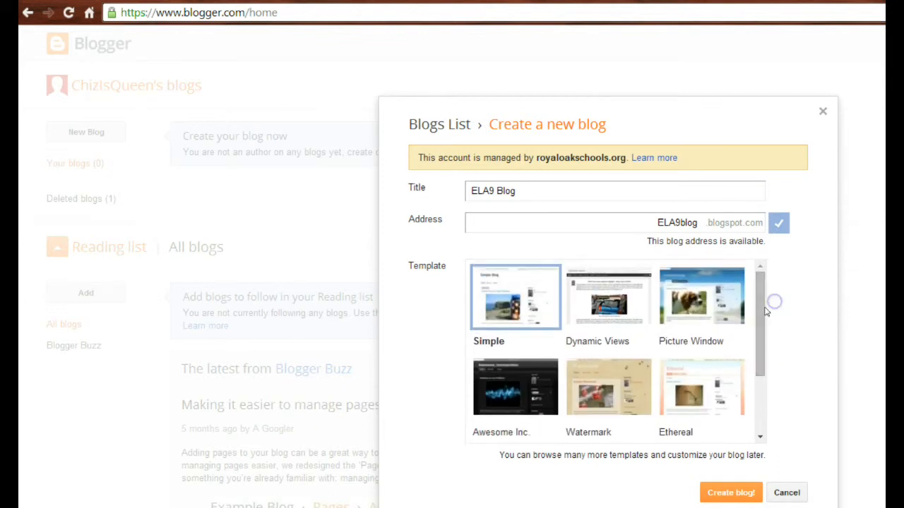
left_click(718, 318)
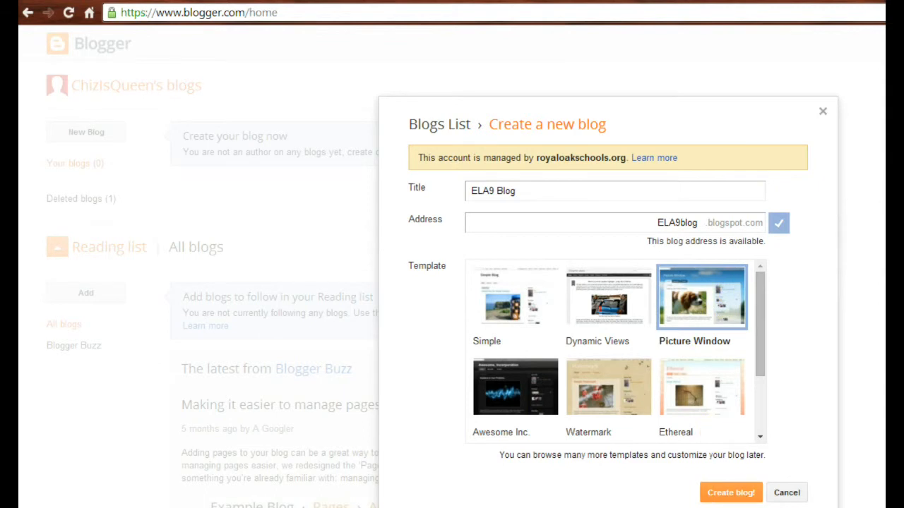
left_click(741, 495)
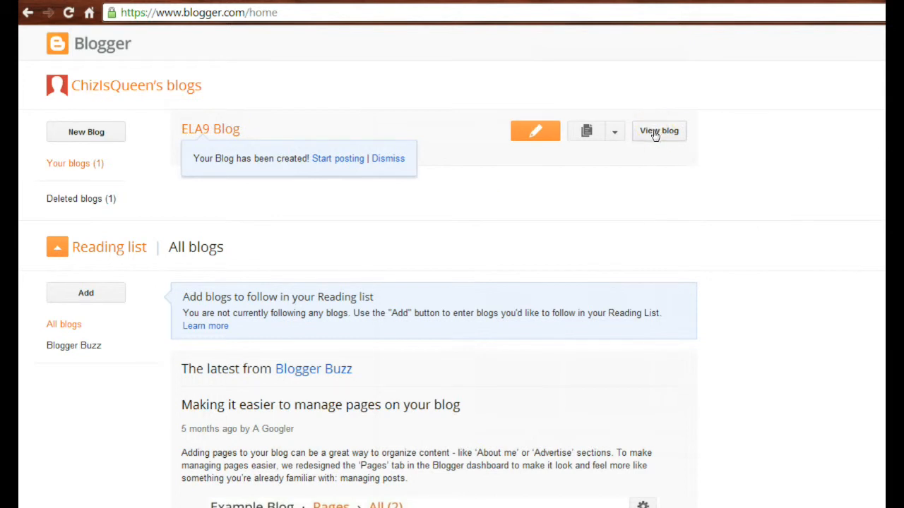
Step: Look over the management options of ELA9 Blog, view the live blog and return to the dashboard
left_click(613, 135)
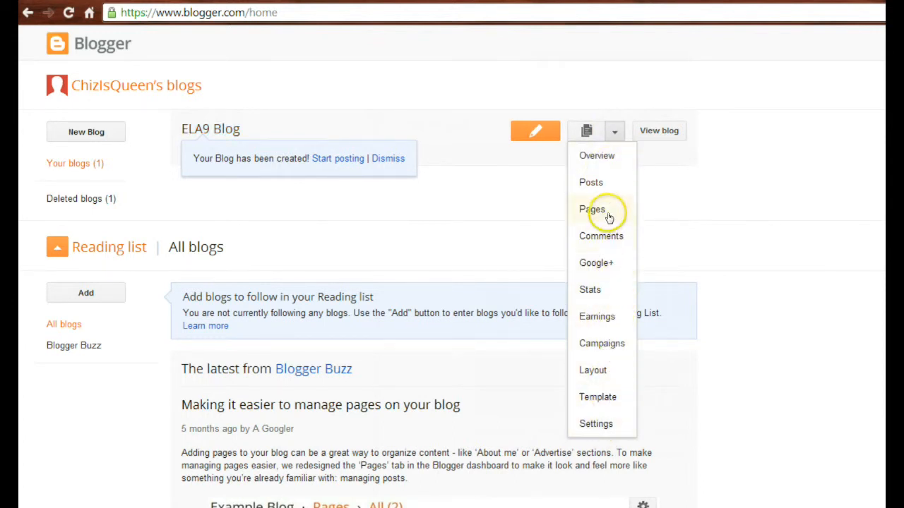
left_click(530, 186)
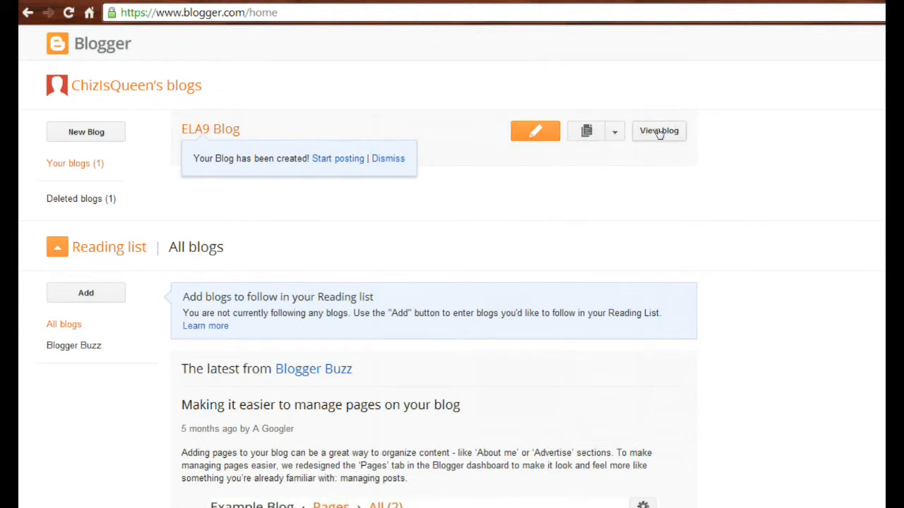
left_click(659, 132)
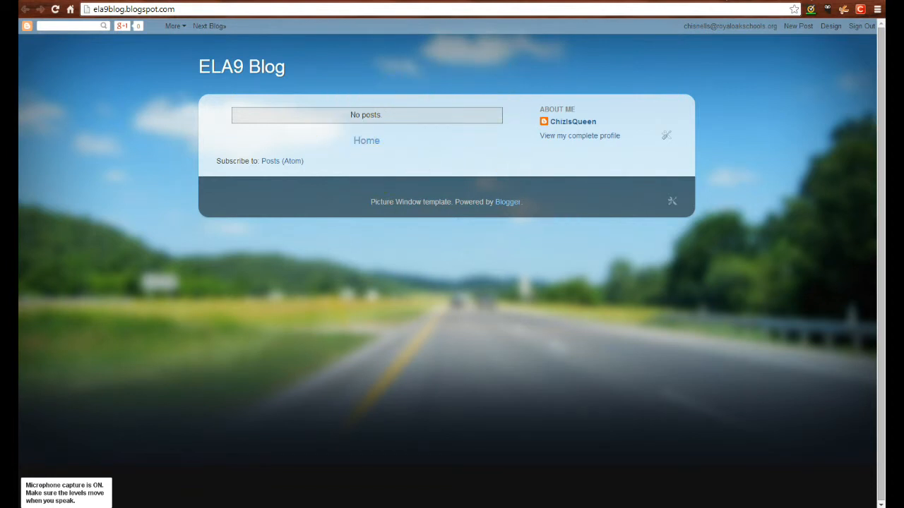
left_click(648, 2)
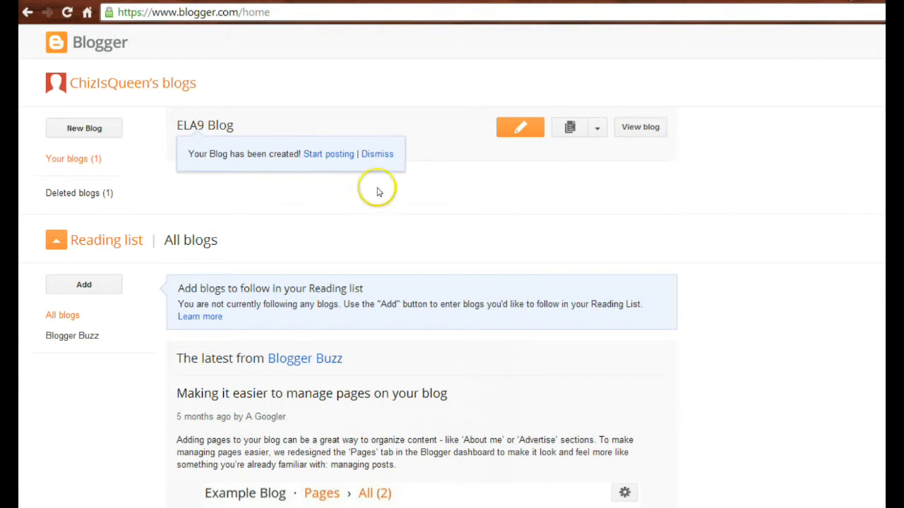
Step: Start a new post in ELA9 Blog with the body text "This is my first blog post ever!"
left_click(520, 130)
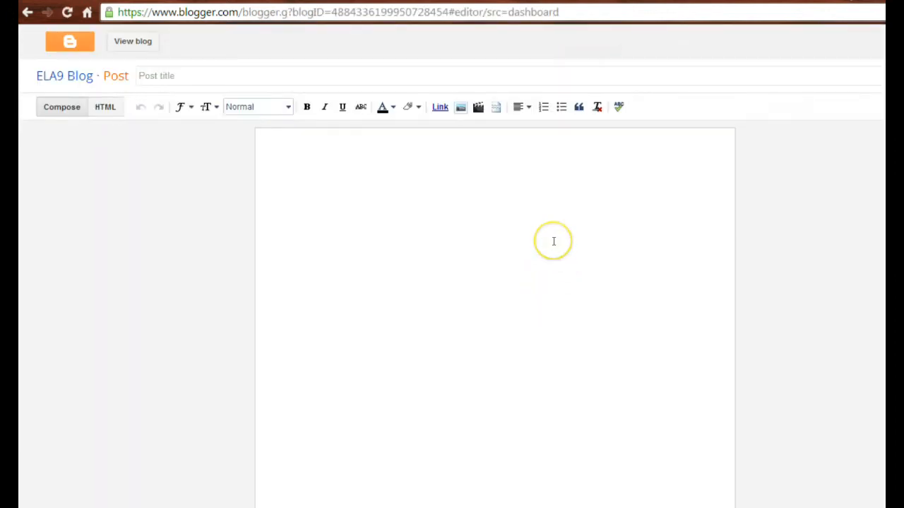
left_click(501, 218)
type("Th")
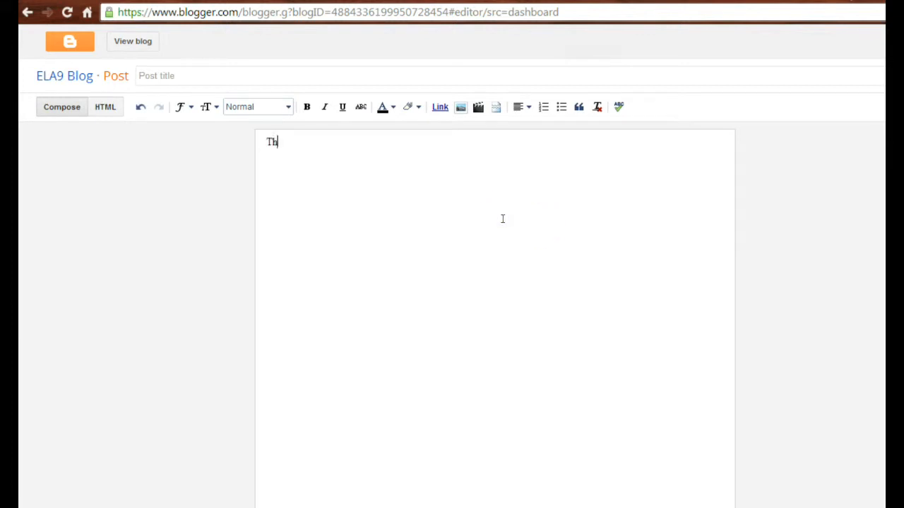
type("is is my first blog posts ever!")
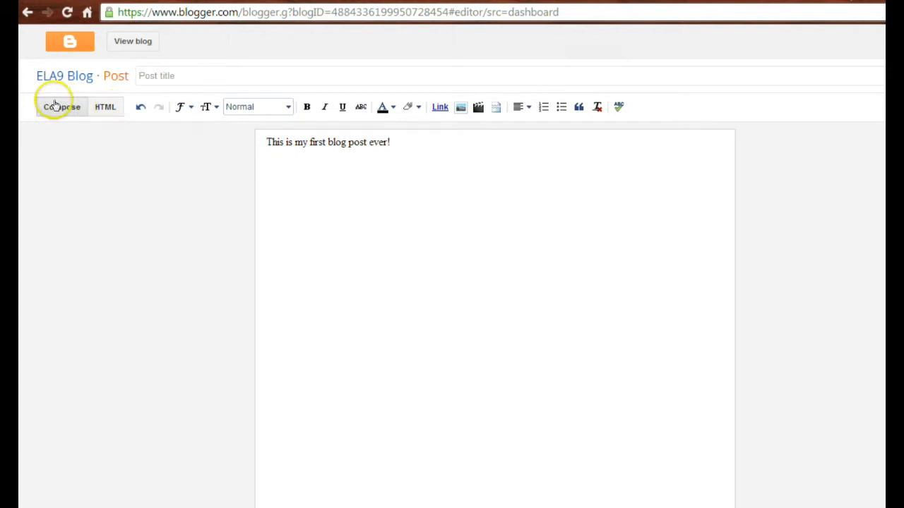
left_click(206, 107)
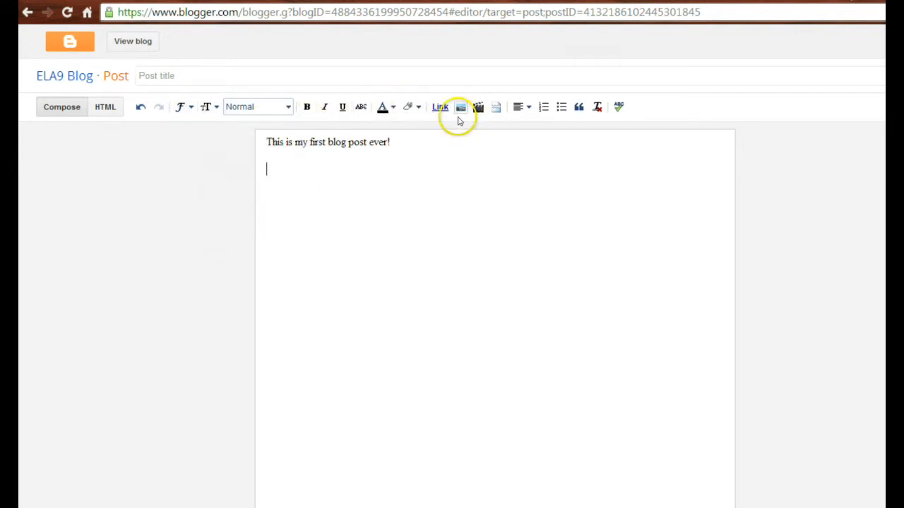
Step: Upload the penguin-2-carolyn-doe picture from the Desktop folder and insert it below the post's text
left_click(460, 112)
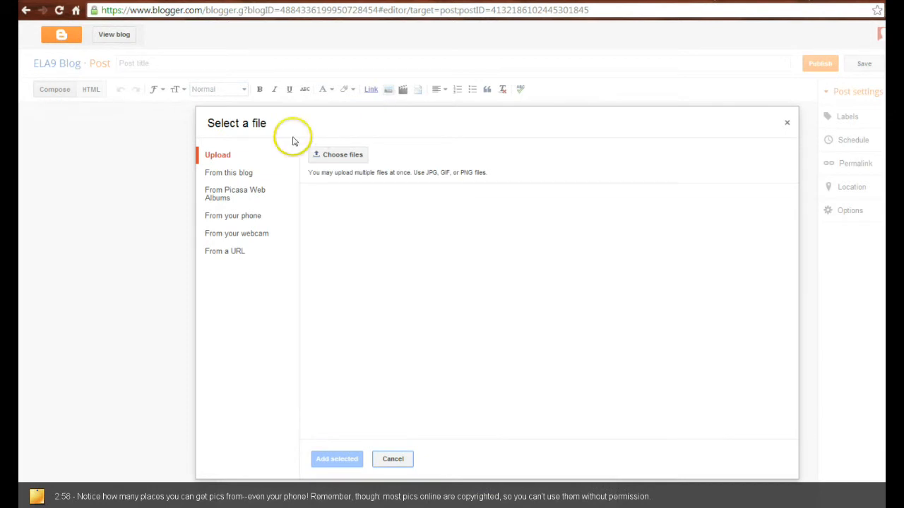
left_click(338, 155)
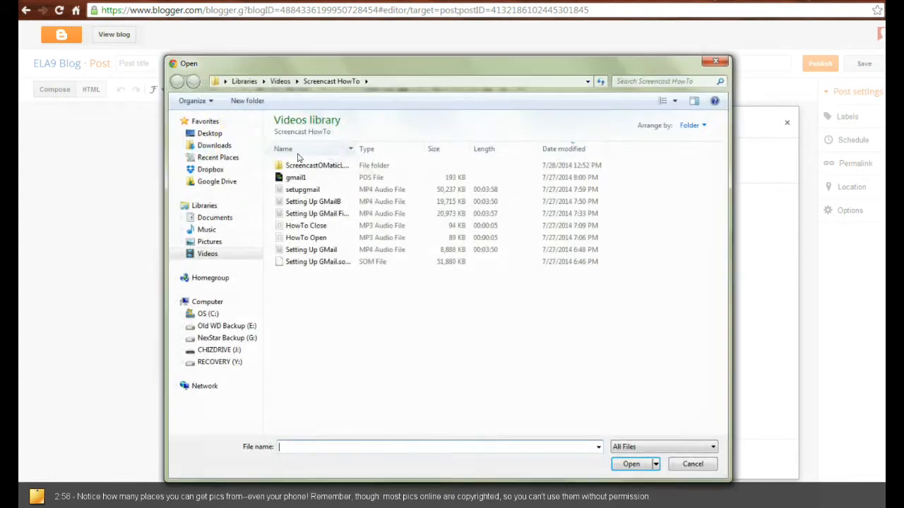
left_click(209, 134)
left_click_drag(722, 182, 723, 335)
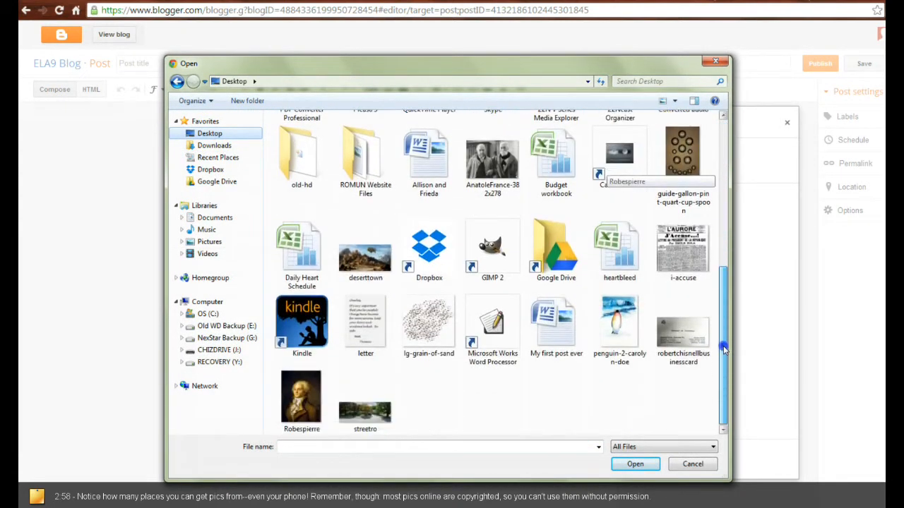
left_click(620, 328)
left_click(629, 465)
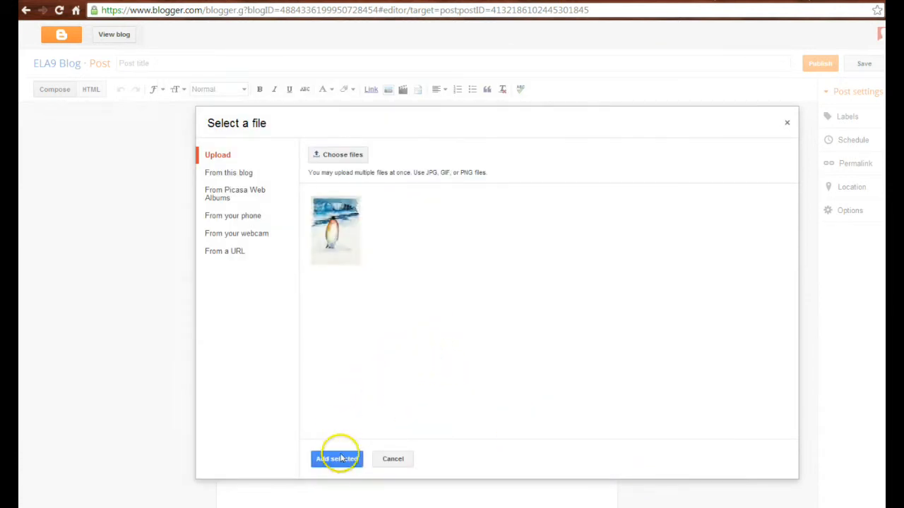
left_click(344, 464)
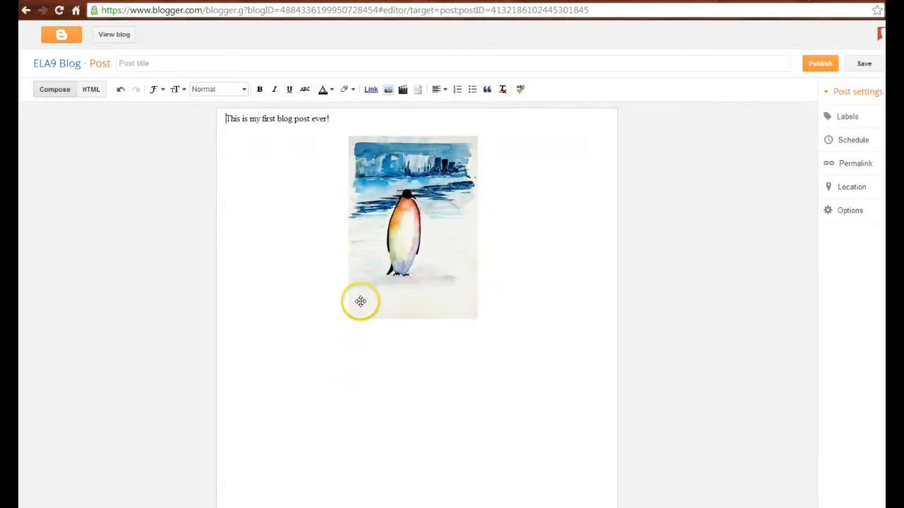
Step: Add the lines "This is my penguin." and "Ta-dah!" below the picture and save the post
left_click(492, 288)
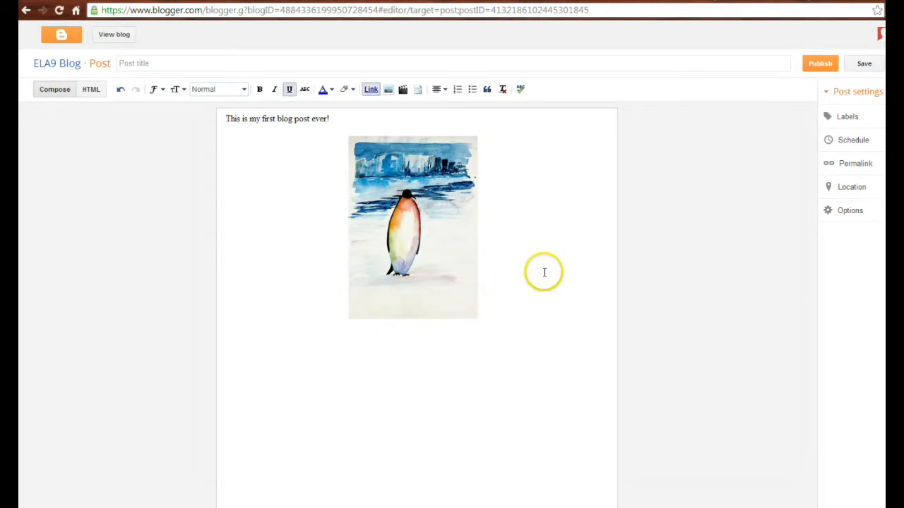
key("Return")
type("This is my")
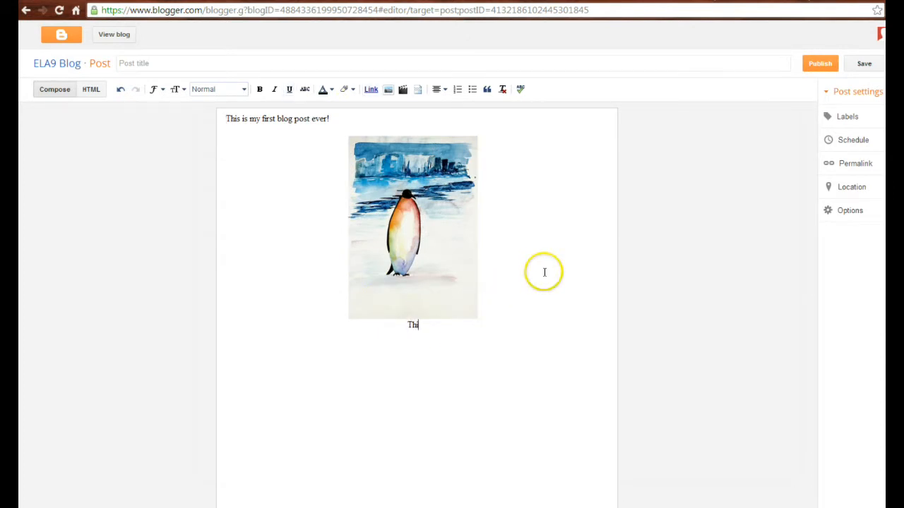
type(" penguin.")
key("Return")
type("Ta-dah!")
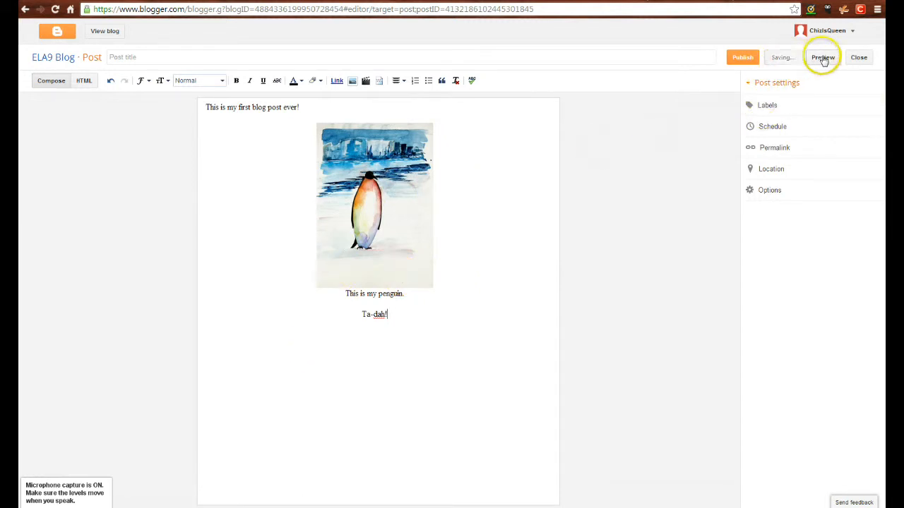
left_click(782, 58)
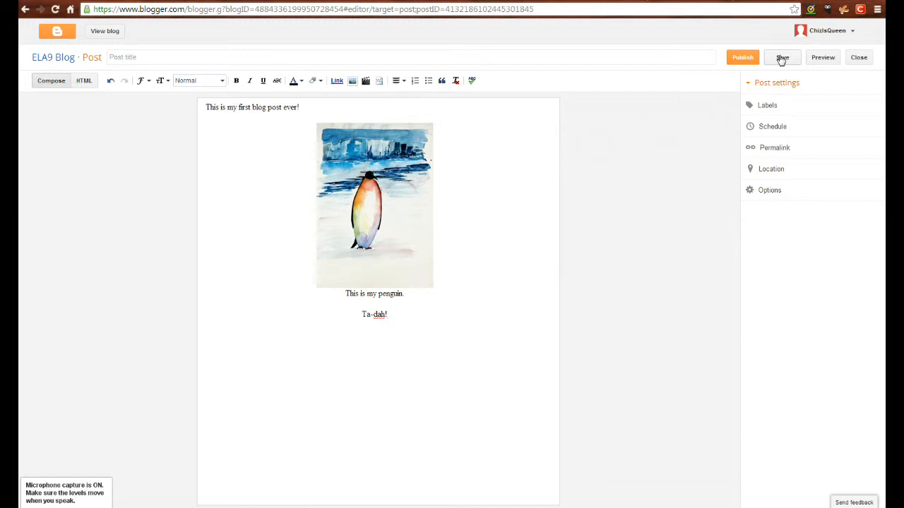
Step: Title the post "My Penguin Post" and publish it
left_click(742, 58)
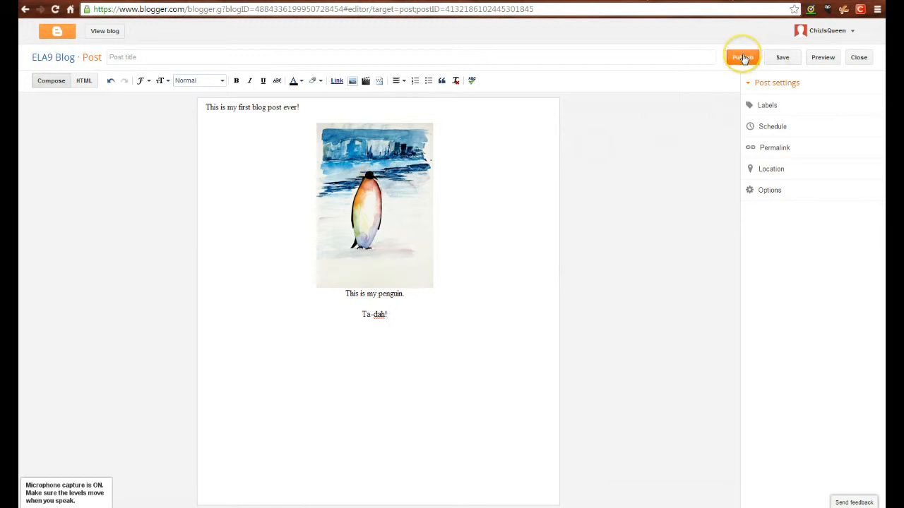
left_click(118, 62)
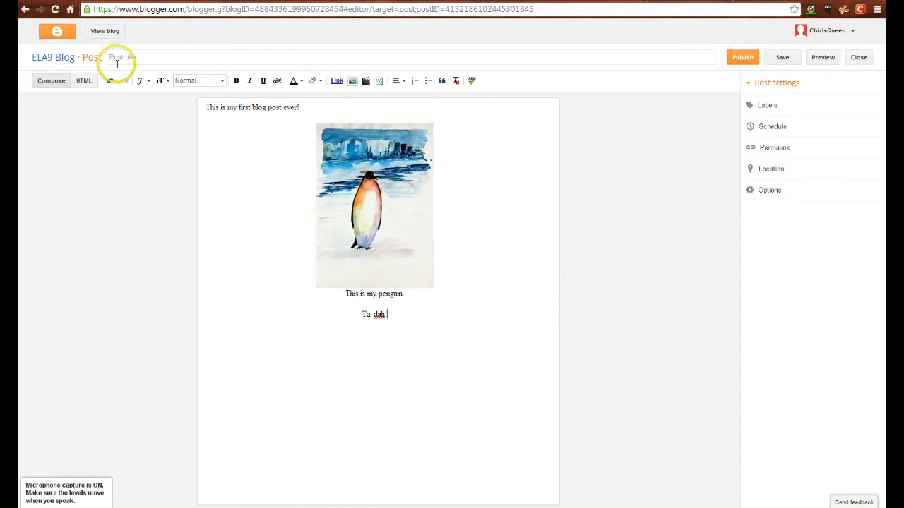
type("My Penguin Post")
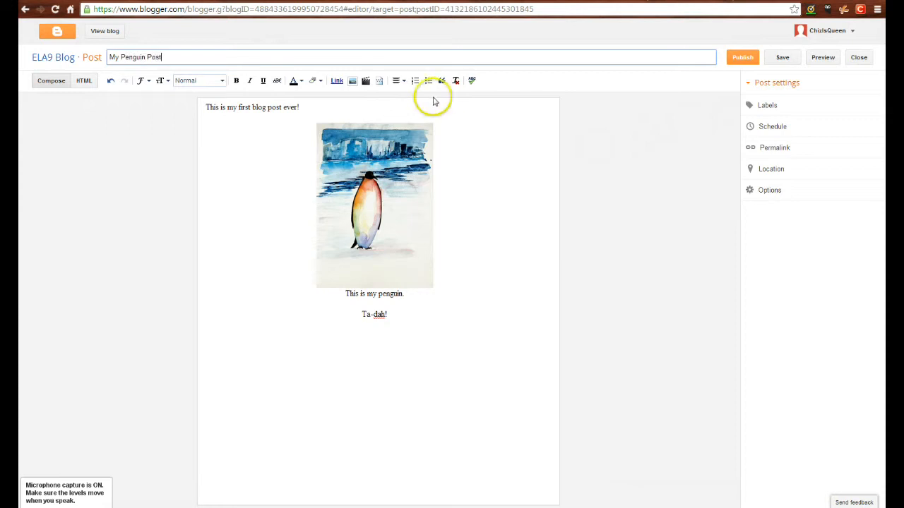
left_click(741, 59)
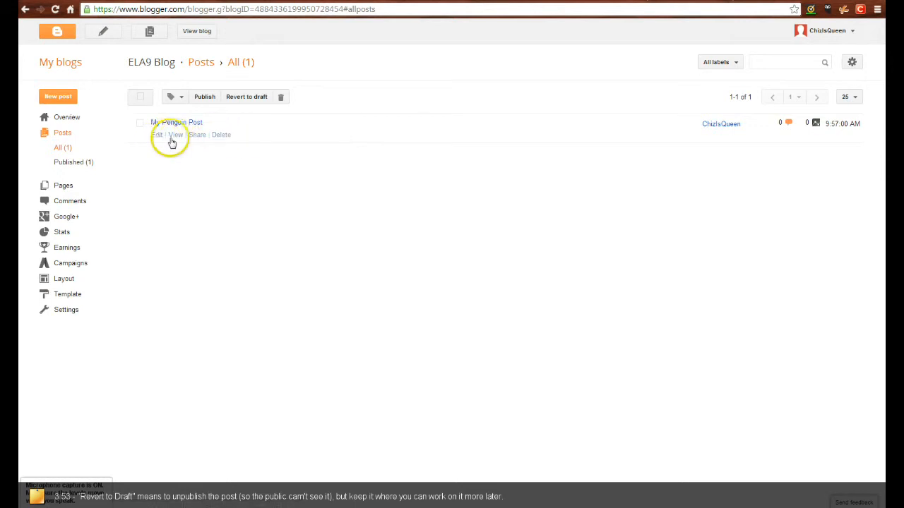
Step: View the live ELA9 Blog to check the published penguin post
left_click(197, 32)
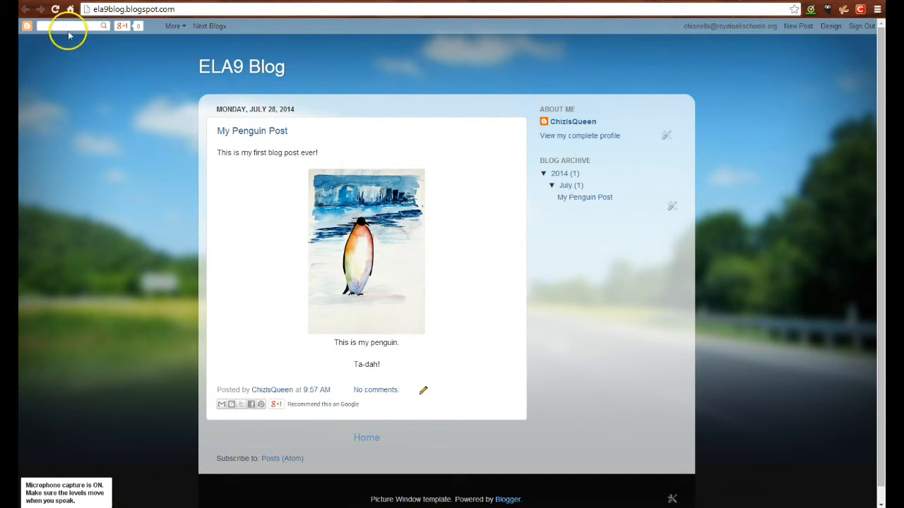
Step: Return to the Blogger dashboard and start a new blank post in ELA9 Blog
left_click(672, 1)
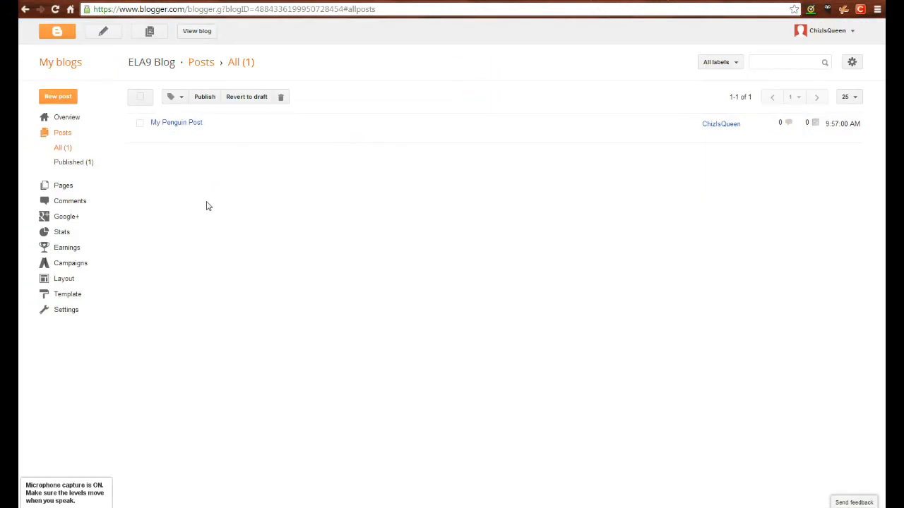
left_click(103, 34)
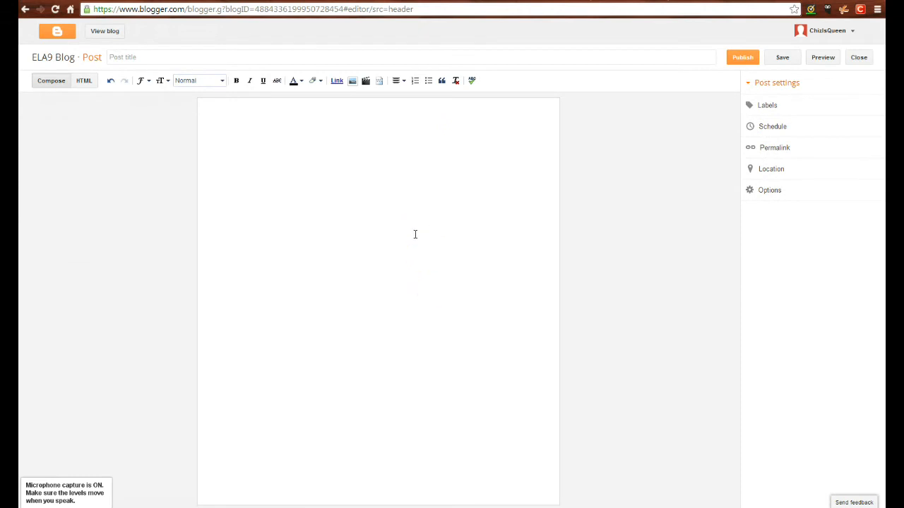
left_click(394, 298)
Step: Switch to the Word document and enlarge the line "Never compose on the internet." to 18 pt
left_click(339, 463)
left_click(418, 308)
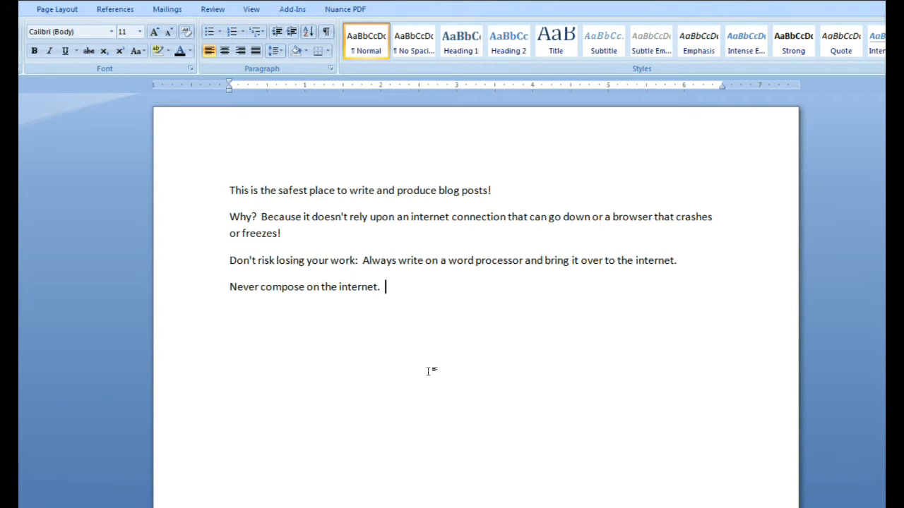
left_click(200, 286)
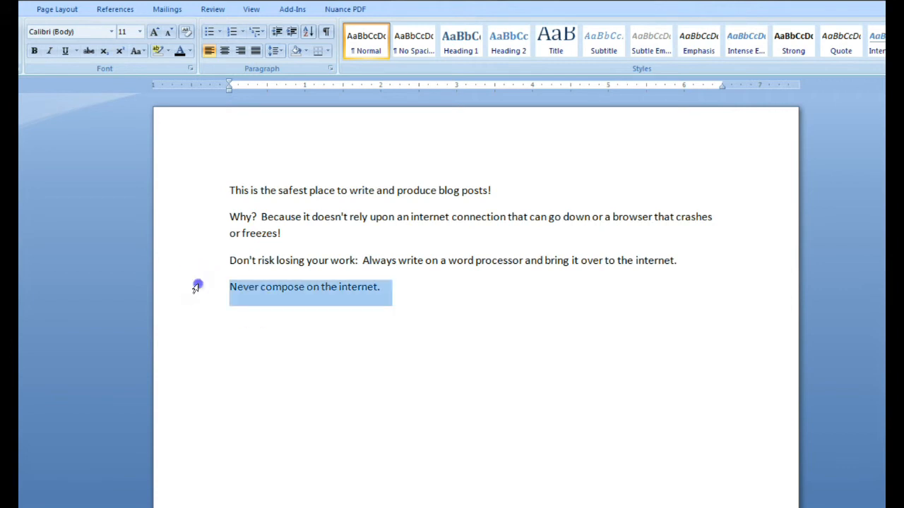
left_click(154, 31)
left_click(153, 31)
left_click(154, 31)
left_click(154, 31)
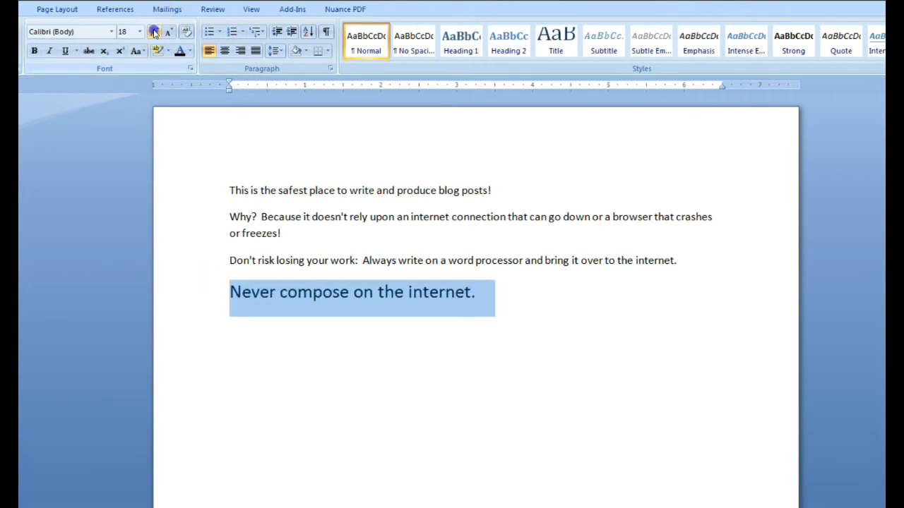
Step: Make the line "Never compose on the internet." bold and italic with a dark red font color
left_click(49, 51)
left_click(34, 51)
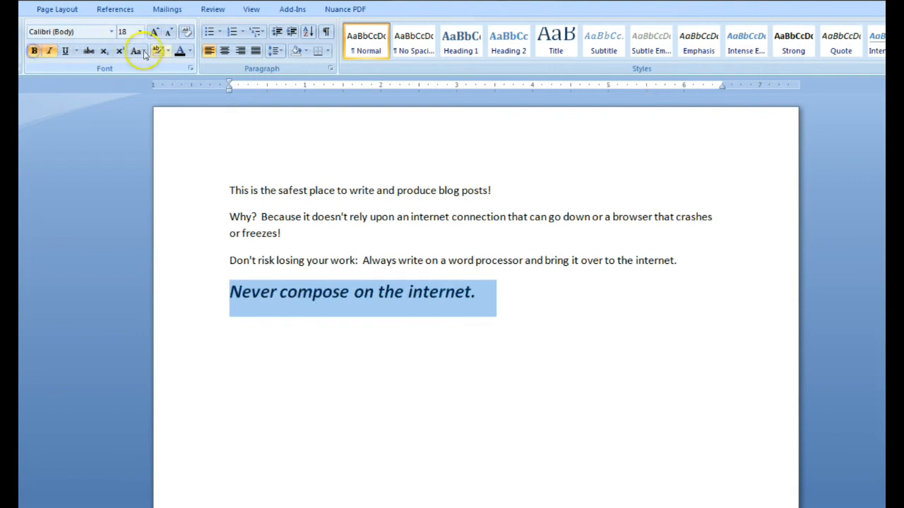
left_click(189, 51)
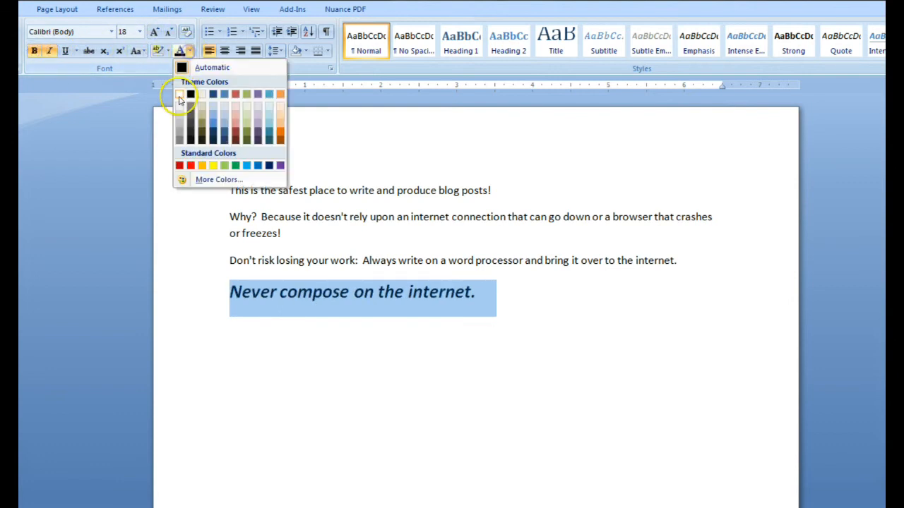
left_click(180, 166)
left_click(348, 375)
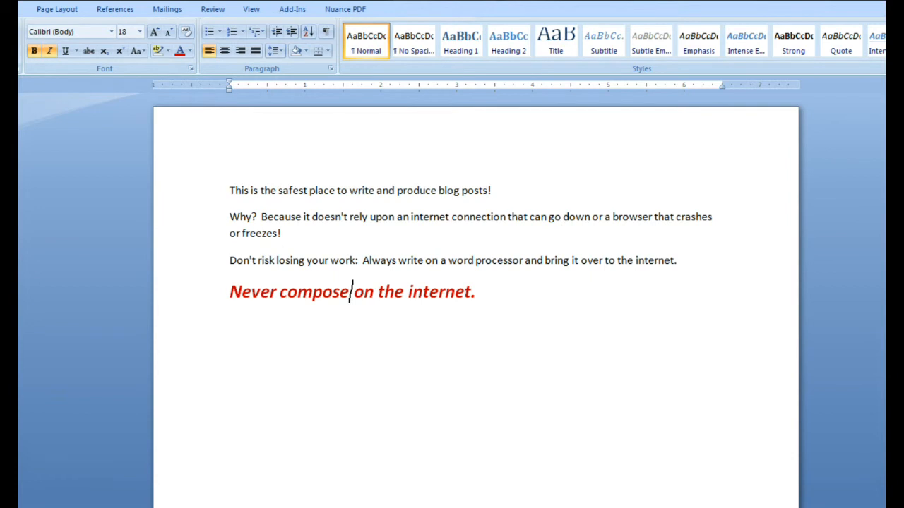
Step: Switch to the Word document containing the penguin picture and examine its picture and text as draft post content
left_click(286, 507)
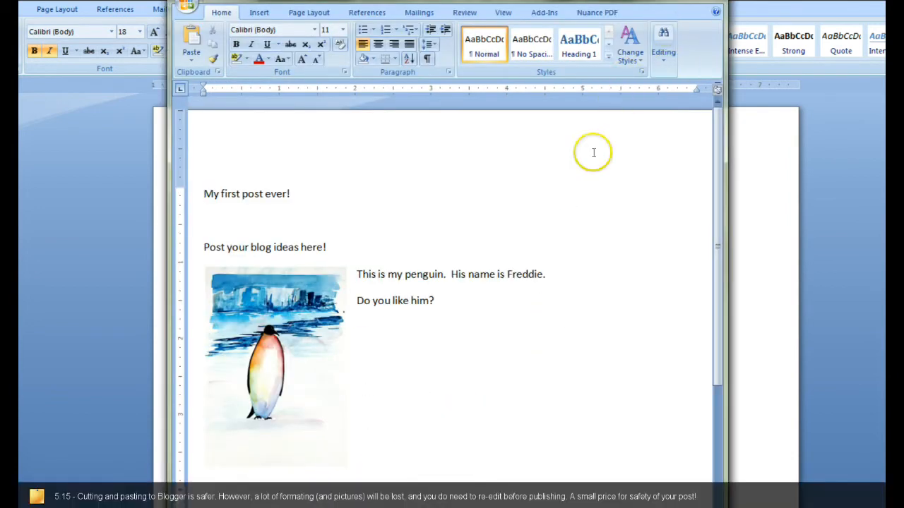
left_click(313, 368)
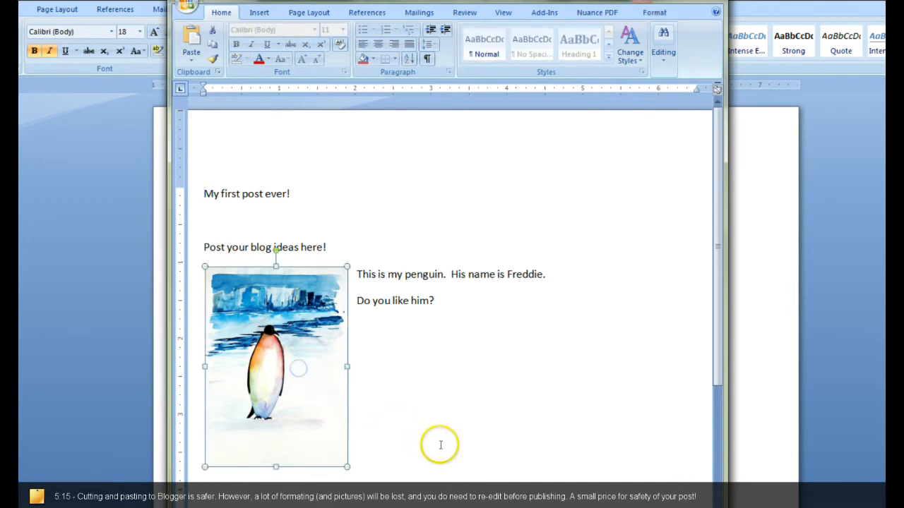
left_click(392, 274)
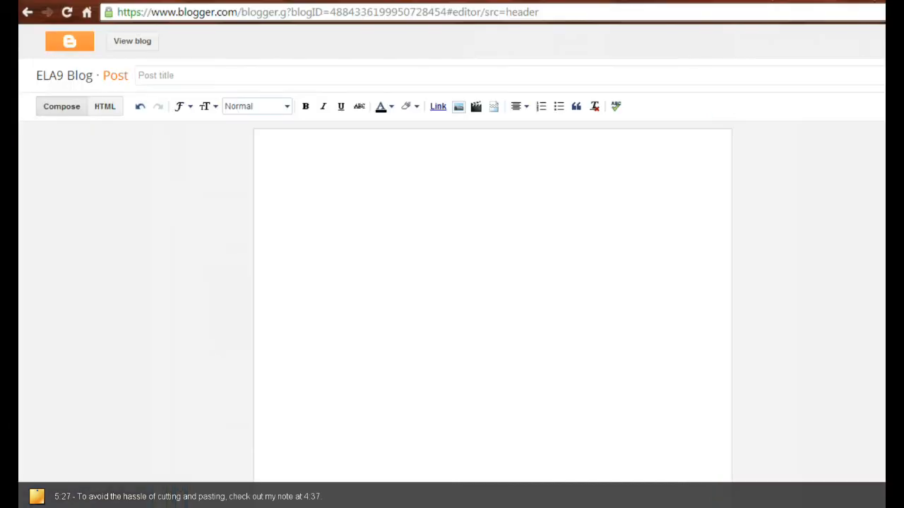
Step: Switch from the blank Blogger post to the live blog and highlight its full web address, ela9blog.blogspot.com
left_click(349, 432)
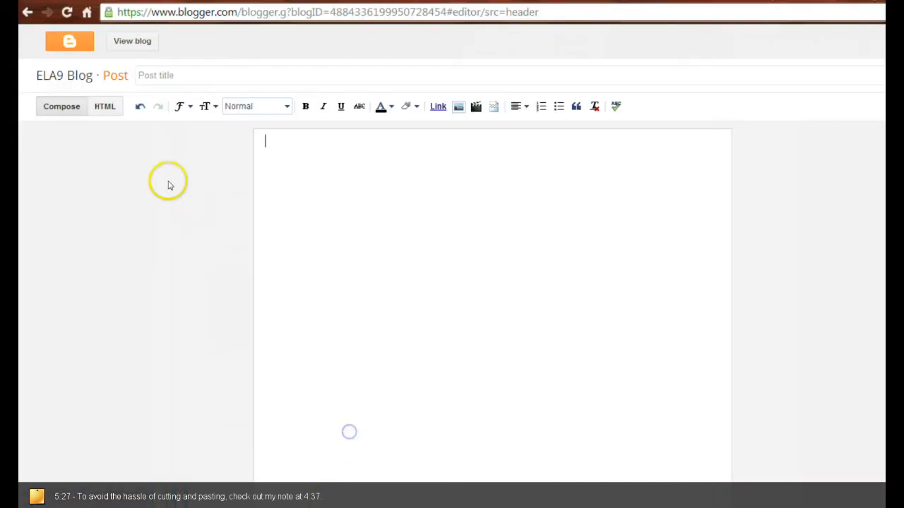
left_click(141, 39)
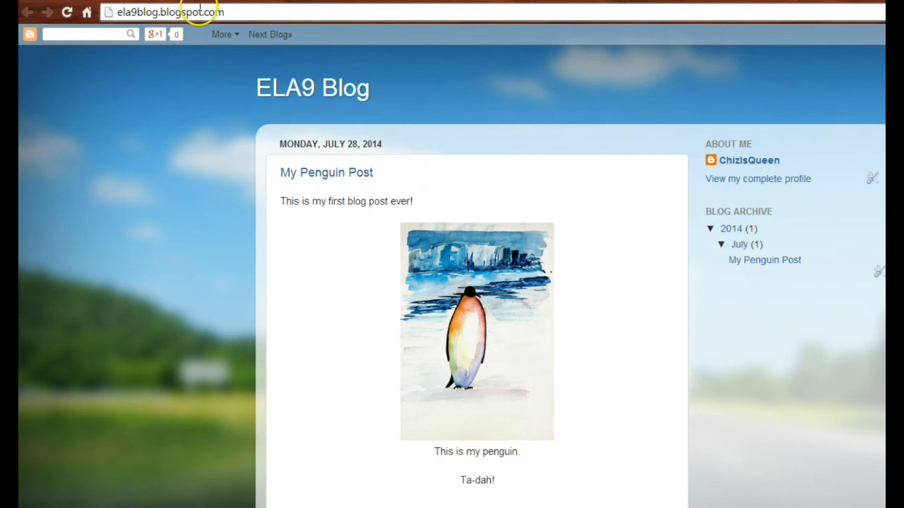
left_click(223, 14)
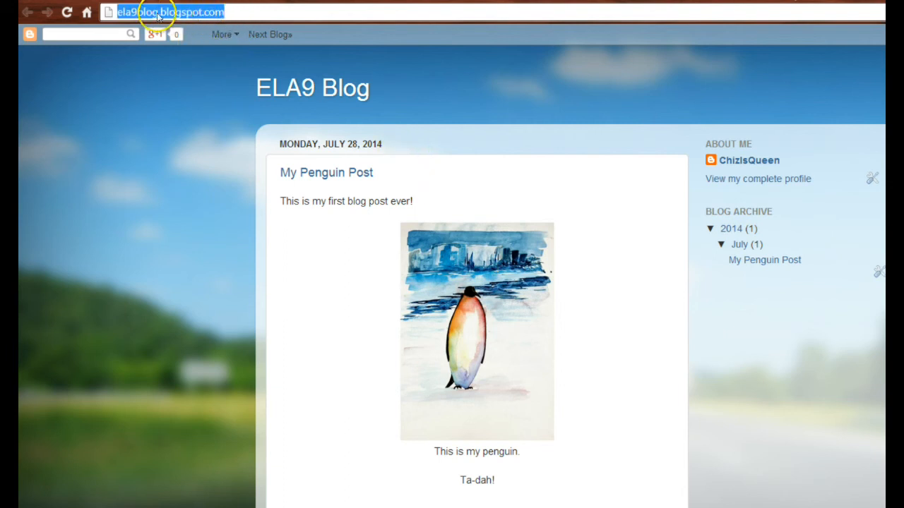
left_click(232, 11)
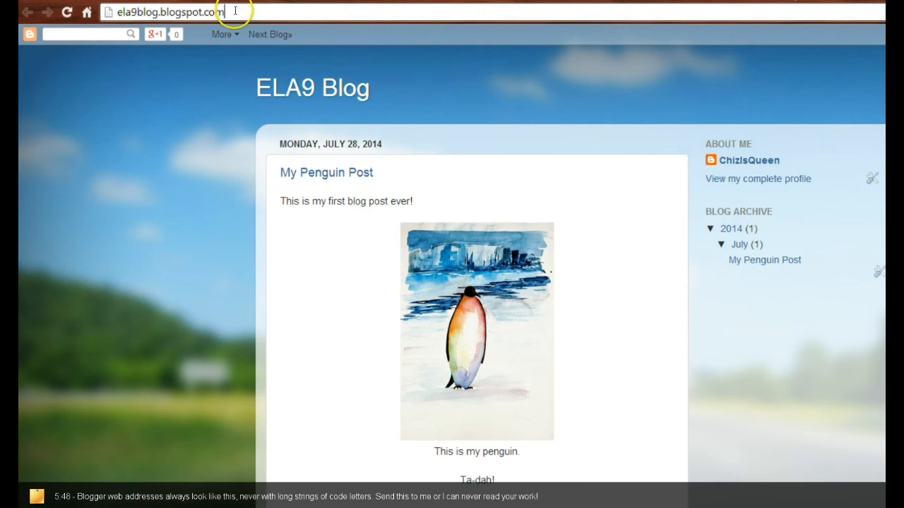
left_click_drag(233, 11, 106, 12)
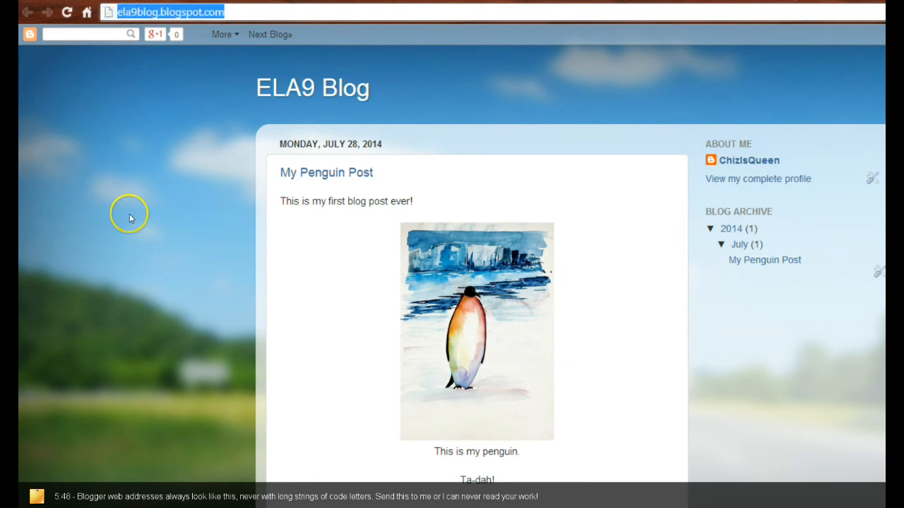
left_click(231, 12)
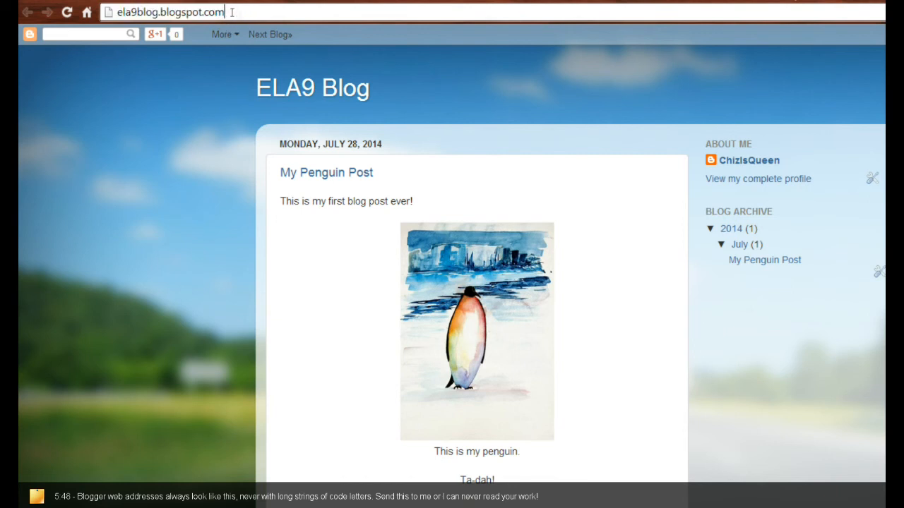